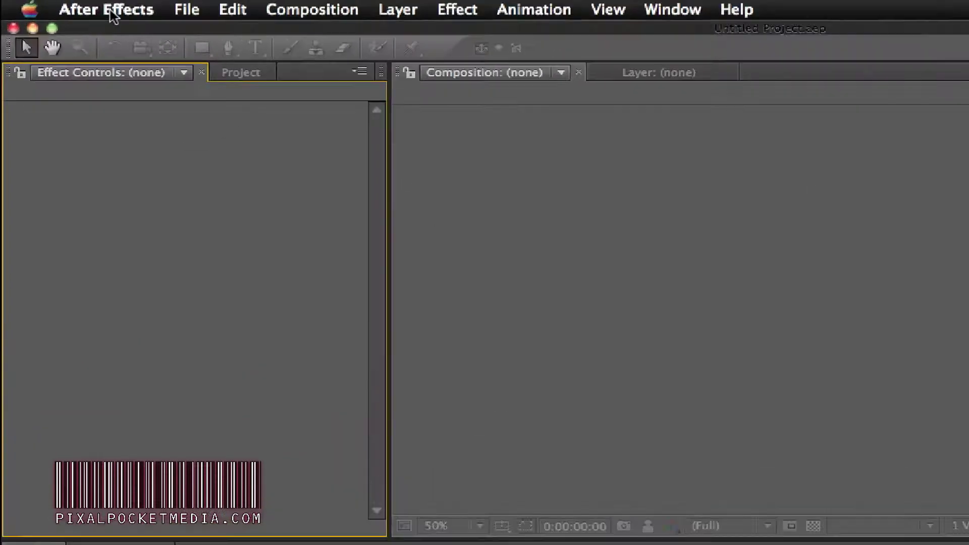
Step: Bring up the Open Project dialog from the File menu
{"action": "left_click", "coordinate": [71, 4]}
{"action": "mouse_move", "coordinate": [119, 5]}
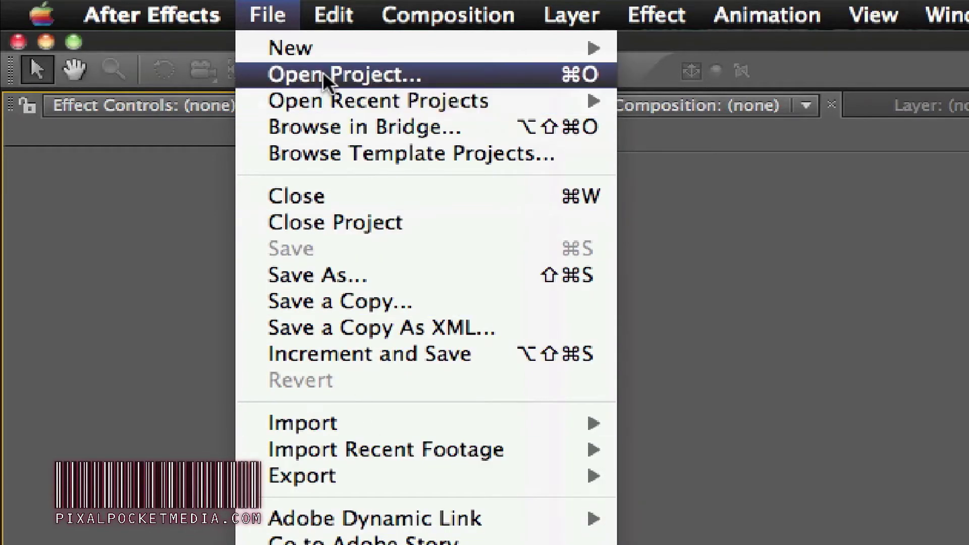
{"action": "left_click", "coordinate": [322, 74]}
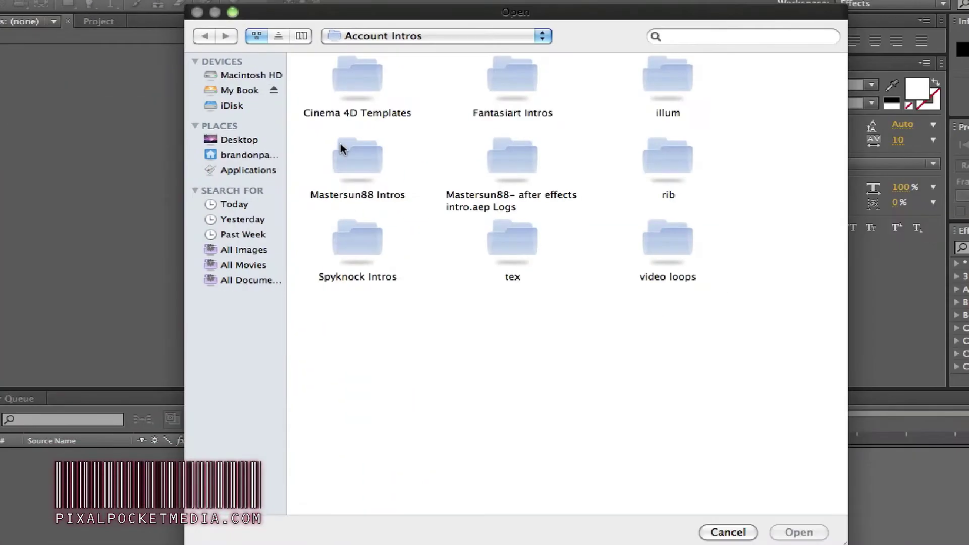
{"action": "left_click", "coordinate": [413, 36]}
{"action": "left_click", "coordinate": [413, 37]}
Step: Go to Mastersun88 Intros > Old Intros and select Mastersun88- after effects intro.aep
{"action": "left_click", "coordinate": [367, 160]}
{"action": "double_click", "coordinate": [367, 161]}
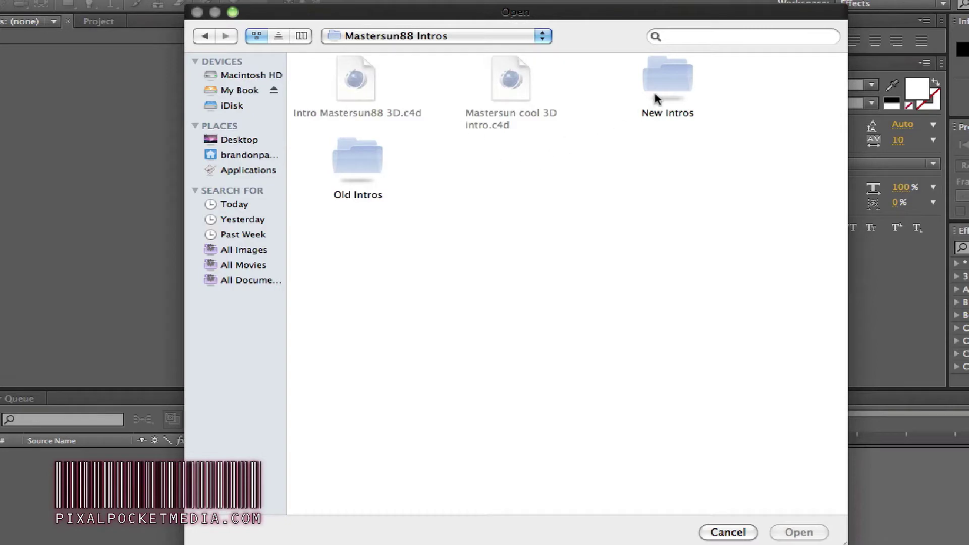
{"action": "left_click", "coordinate": [368, 160]}
{"action": "double_click", "coordinate": [369, 160]}
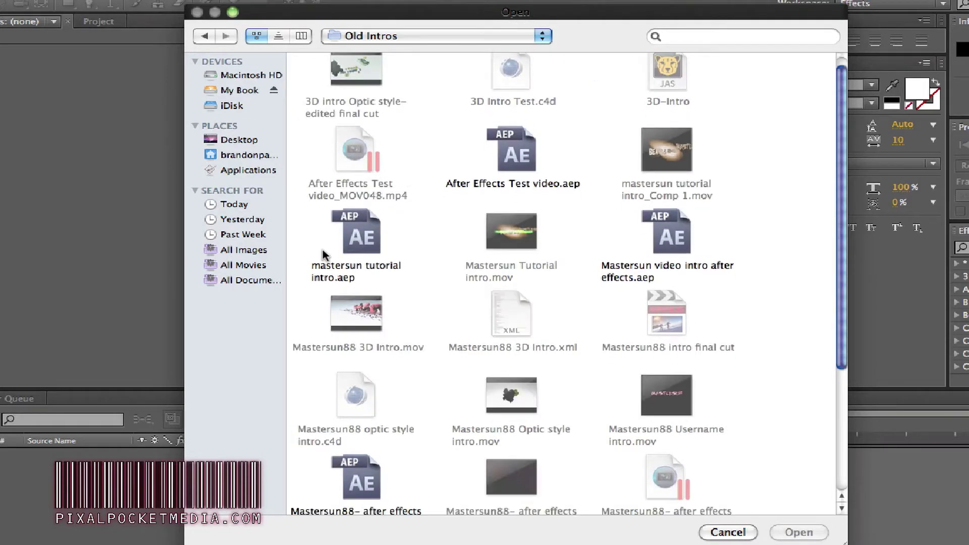
{"action": "scroll", "coordinate": [440, 215], "scroll_direction": "down", "scroll_amount": 8}
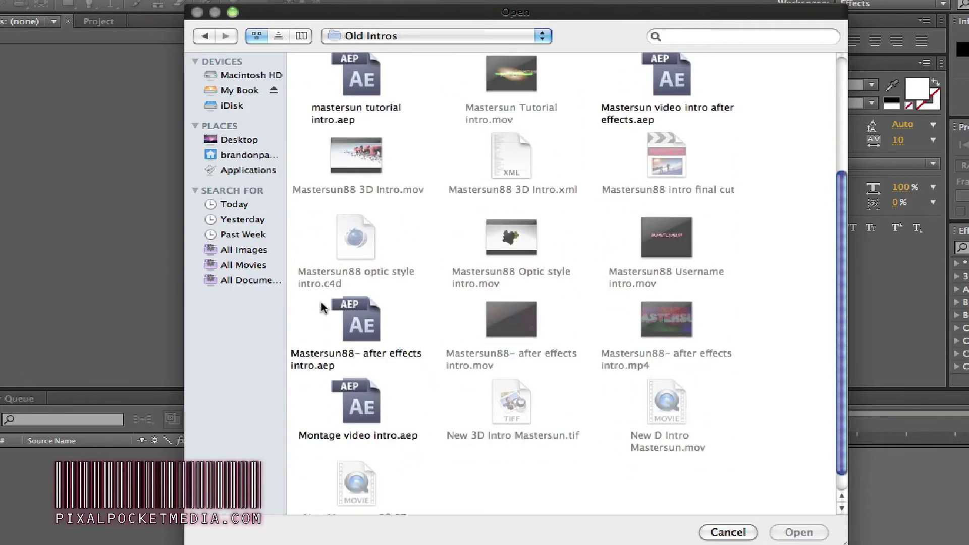
{"action": "left_click", "coordinate": [362, 324]}
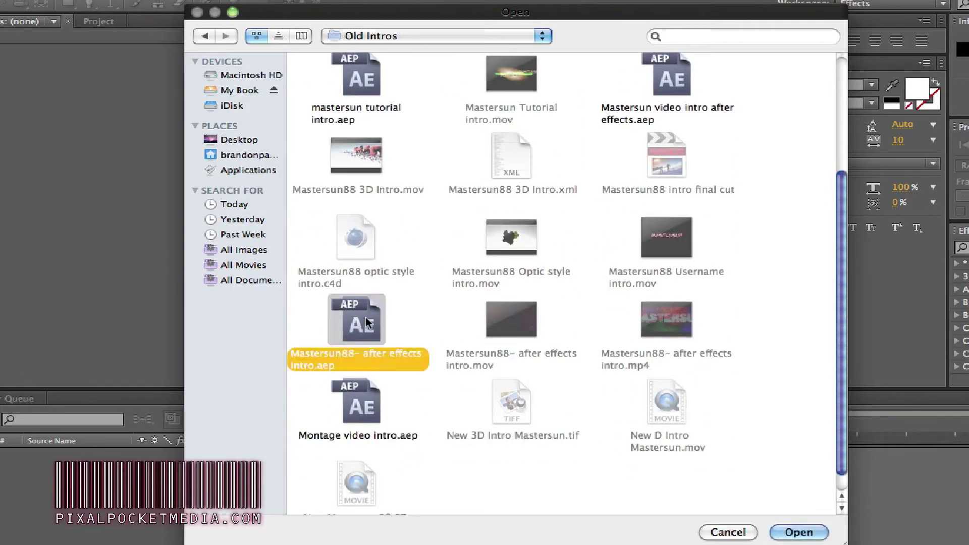
Step: Open the Mastersun88 intro project and move the playhead to 0;00;03;10
{"action": "left_click", "coordinate": [803, 533]}
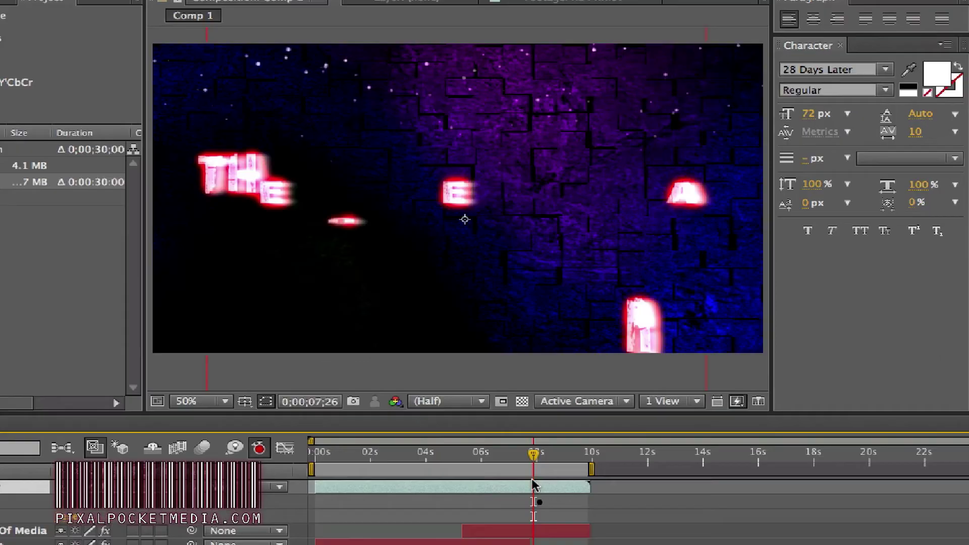
{"action": "left_click", "coordinate": [407, 451]}
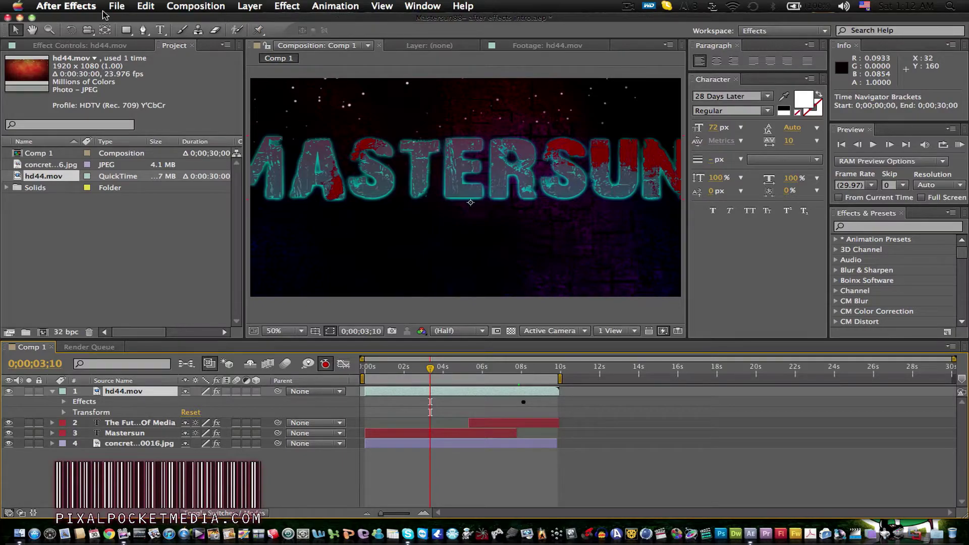
Step: Add Comp 1 to the Render Queue and delete the old Done render item
{"action": "left_click", "coordinate": [214, 7]}
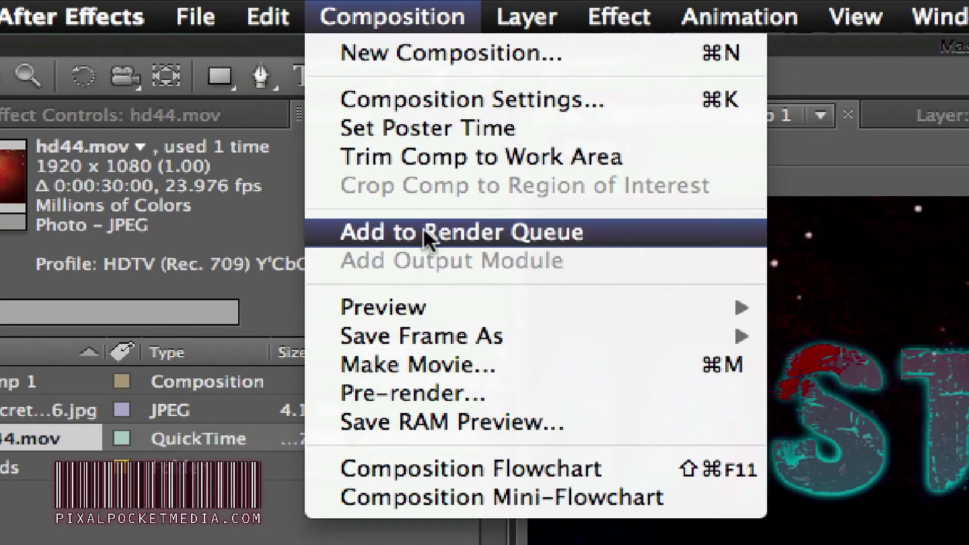
{"action": "left_click", "coordinate": [487, 231]}
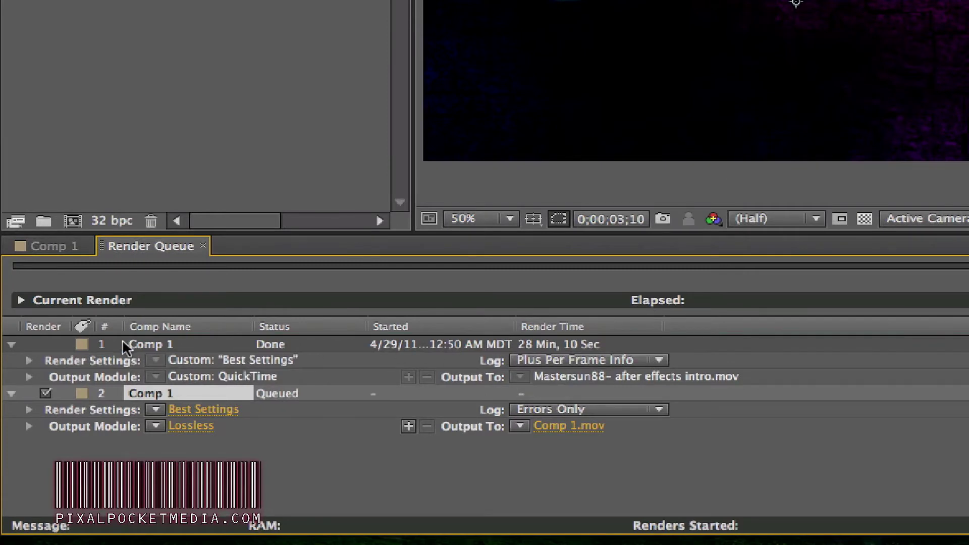
{"action": "left_click", "coordinate": [147, 344]}
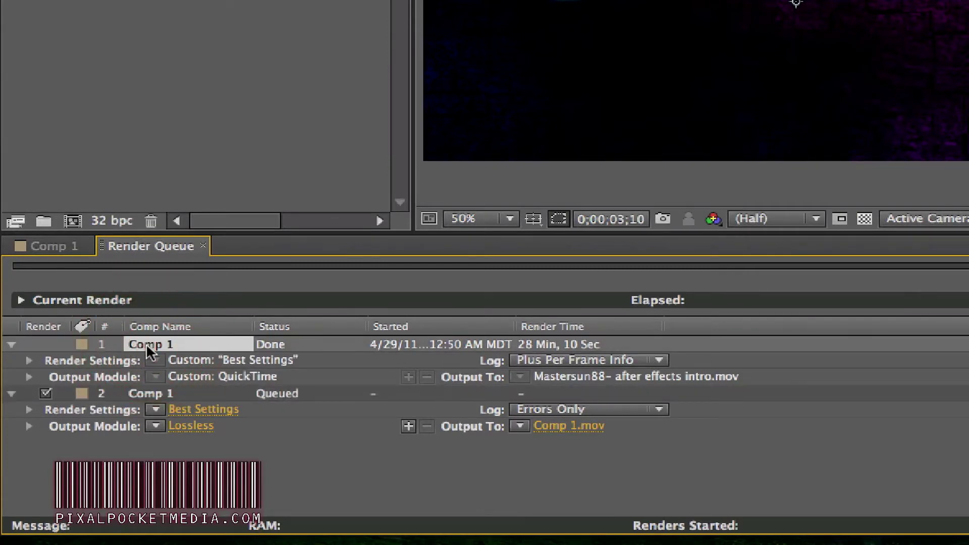
{"action": "key", "text": "Delete"}
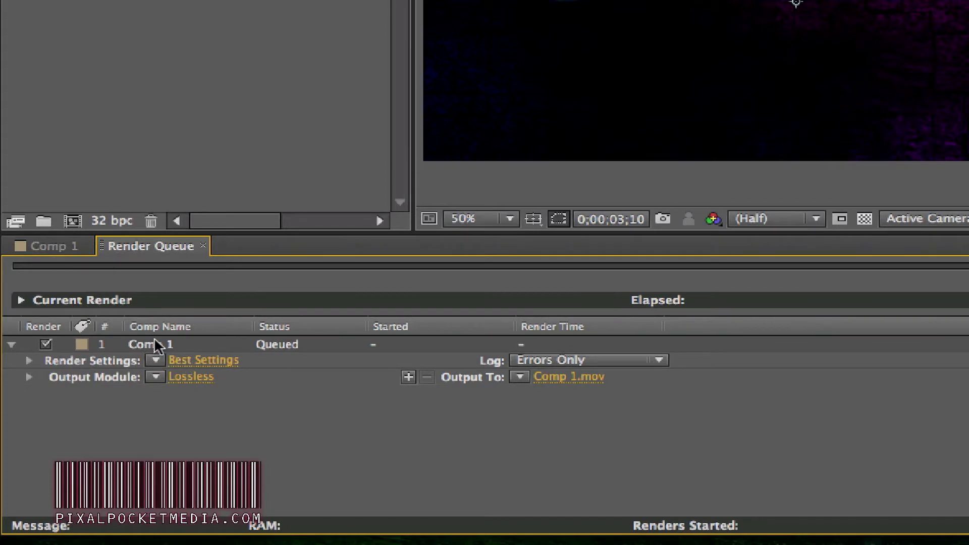
{"action": "left_click", "coordinate": [152, 344]}
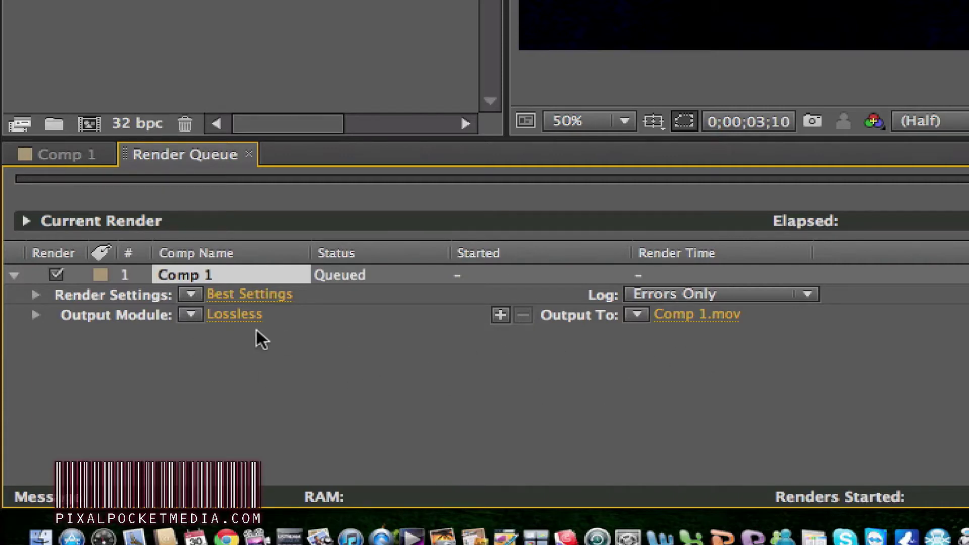
Step: Keep QuickTime as the output module format and view its Video Codec list
{"action": "left_click", "coordinate": [227, 316]}
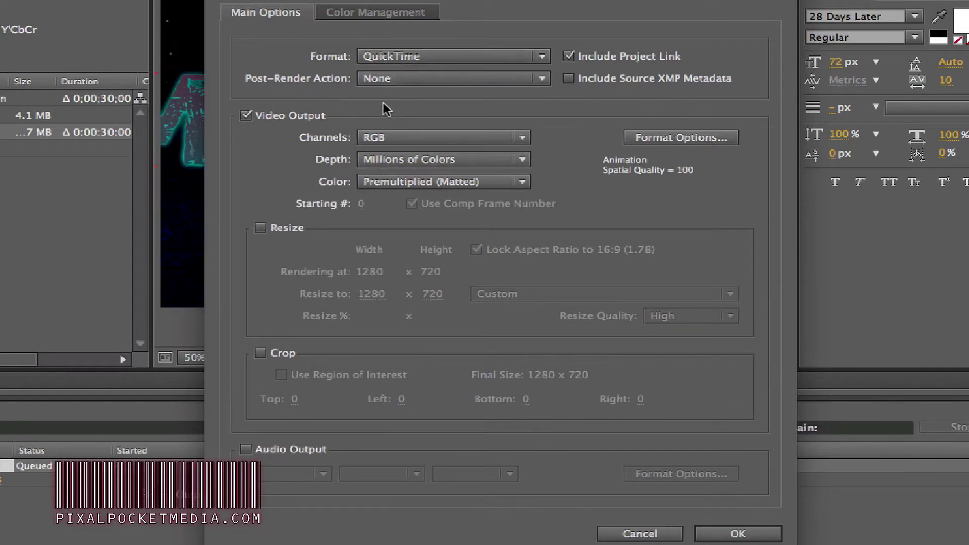
{"action": "left_click", "coordinate": [449, 56]}
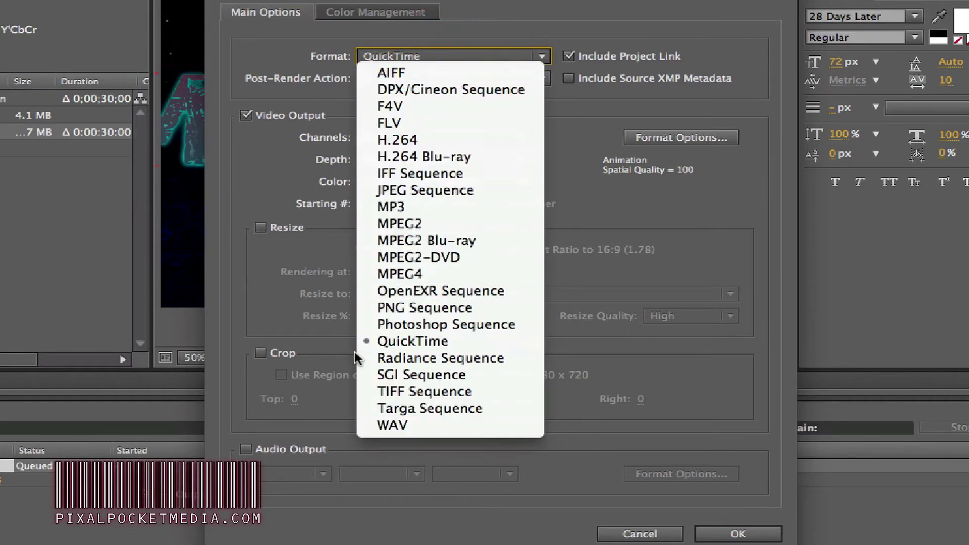
{"action": "left_click", "coordinate": [306, 262]}
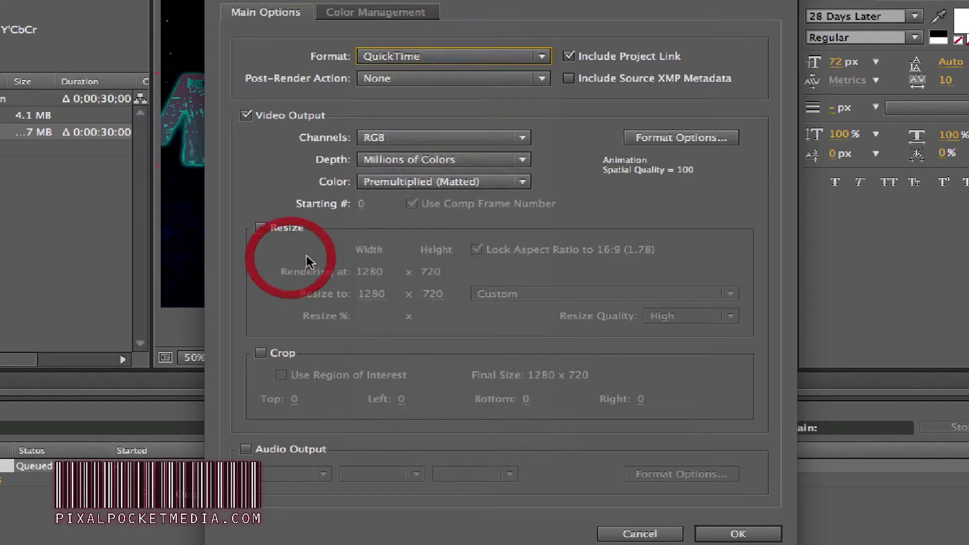
{"action": "left_click", "coordinate": [666, 138]}
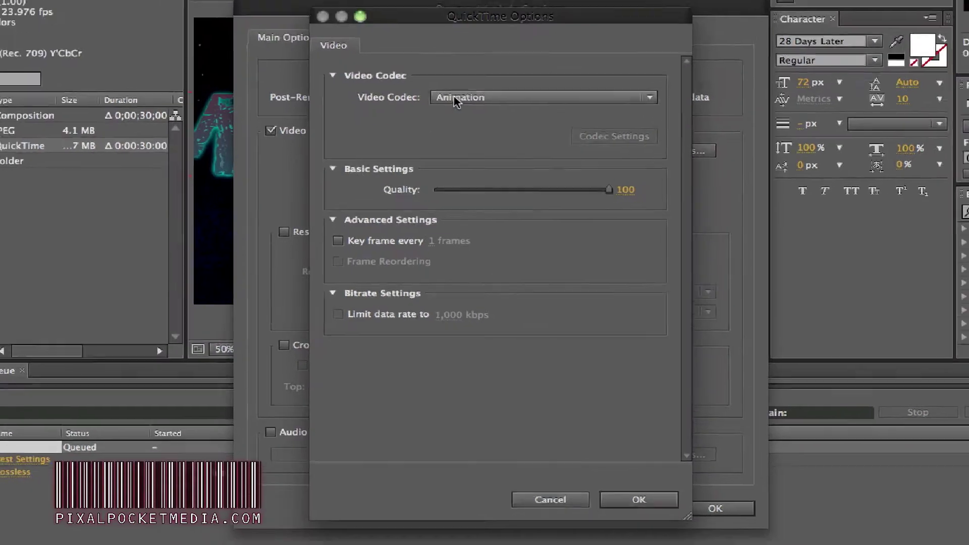
{"action": "left_click", "coordinate": [459, 79]}
{"action": "scroll", "coordinate": [464, 222], "scroll_direction": "down", "scroll_amount": 3}
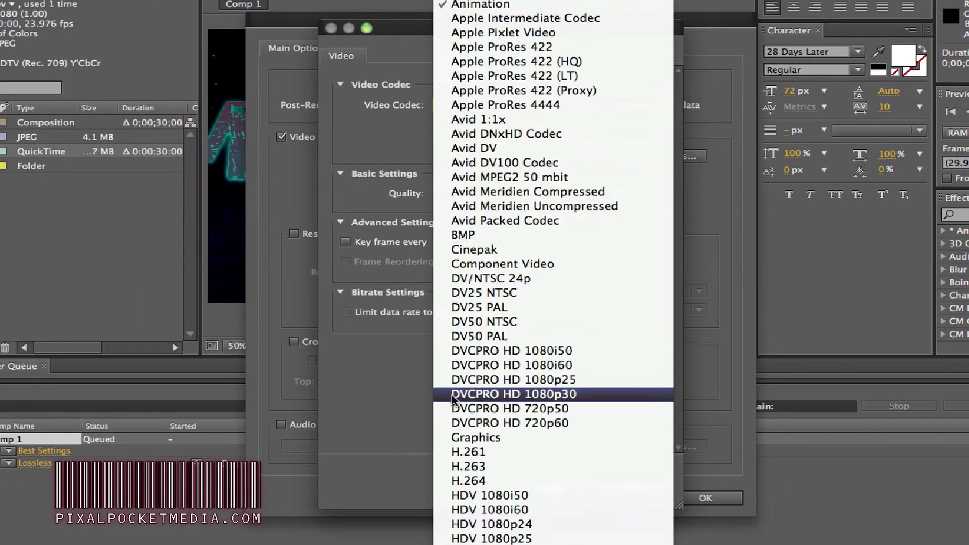
Step: Switch the QuickTime codec to H.264 at quality 100, leaving post-render action None
{"action": "left_click", "coordinate": [471, 482]}
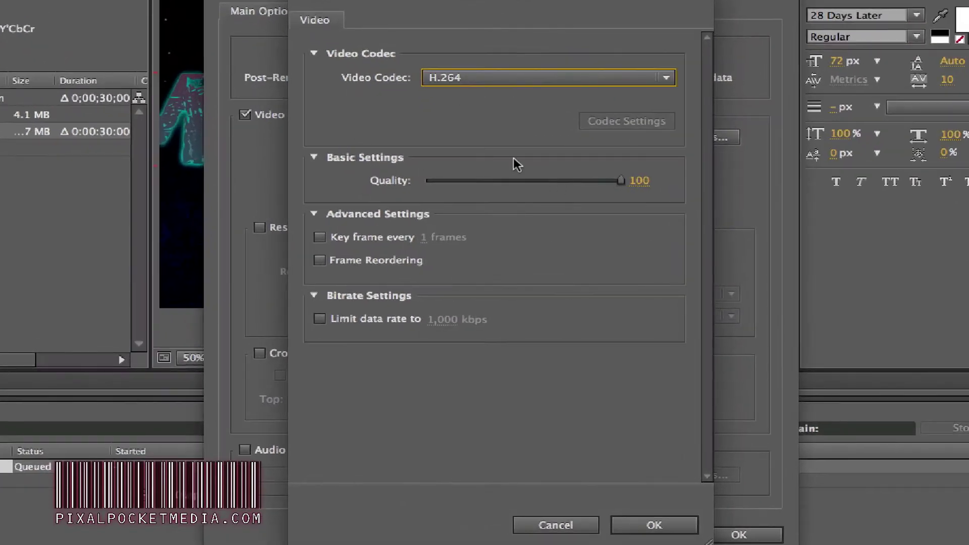
{"action": "left_click", "coordinate": [468, 75]}
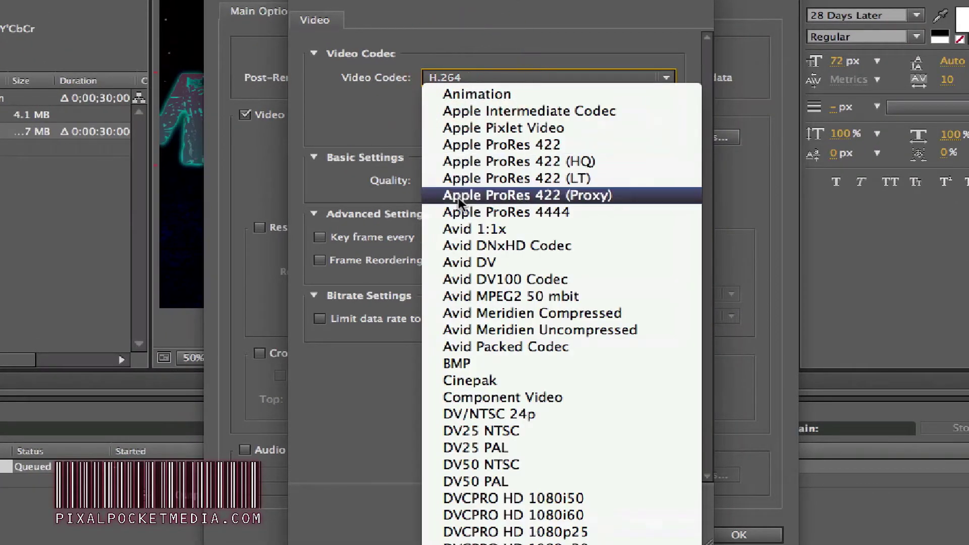
{"action": "left_click", "coordinate": [346, 161]}
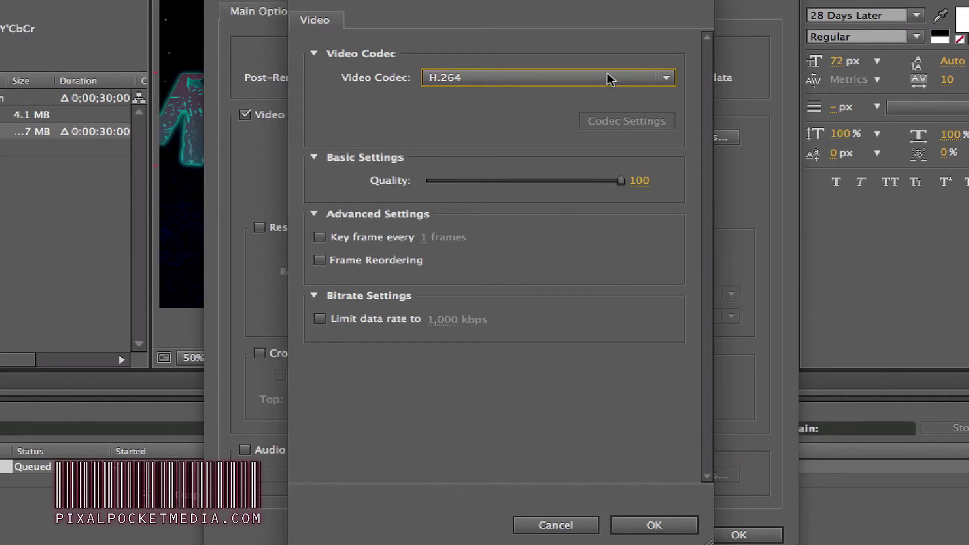
{"action": "left_click", "coordinate": [631, 526]}
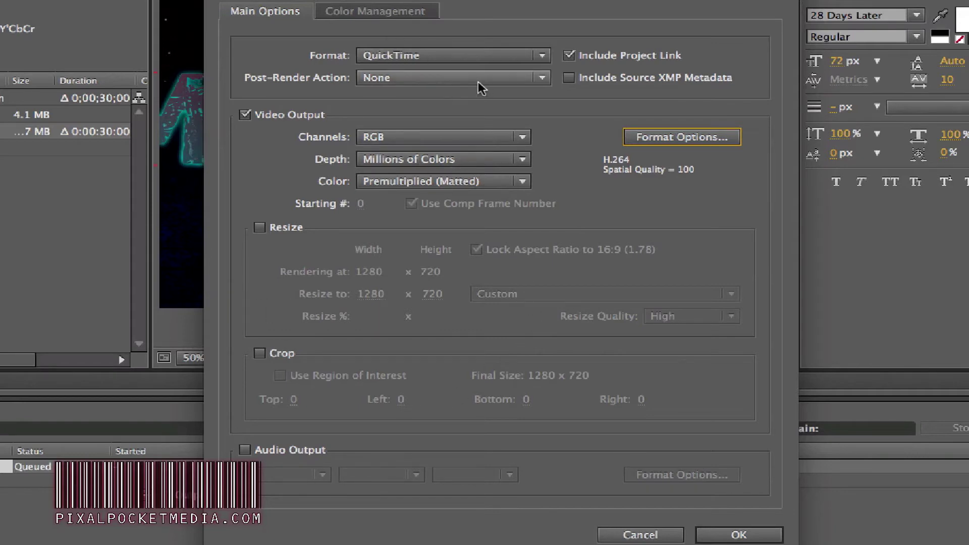
{"action": "left_click", "coordinate": [444, 76]}
{"action": "left_click", "coordinate": [271, 132]}
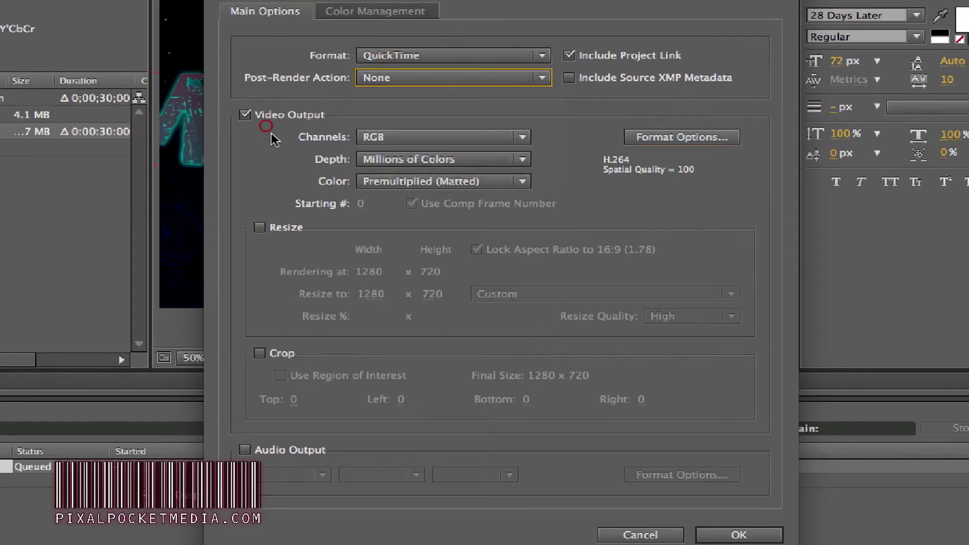
Step: Confirm the output module and open Comp 1's Render Settings, keeping Full resolution
{"action": "left_click", "coordinate": [704, 533]}
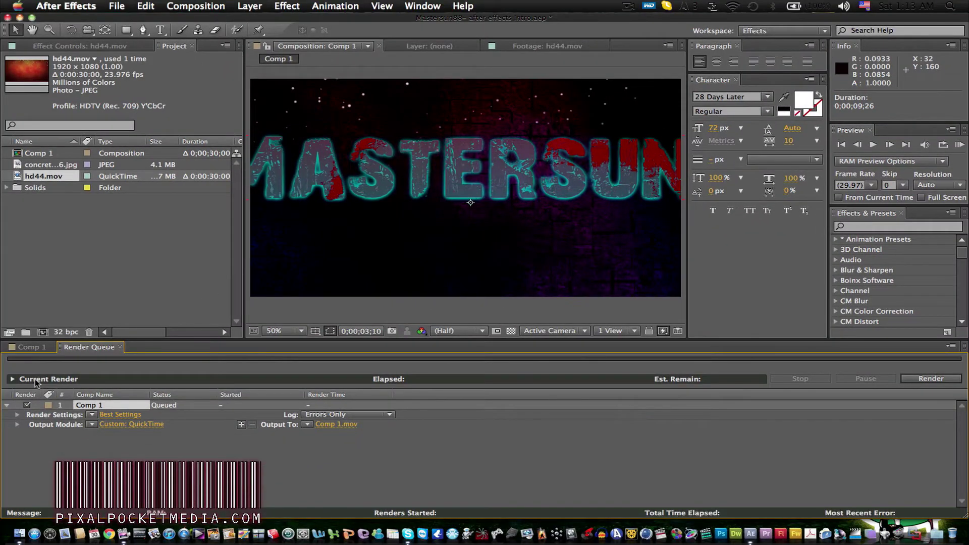
{"action": "left_click", "coordinate": [121, 415]}
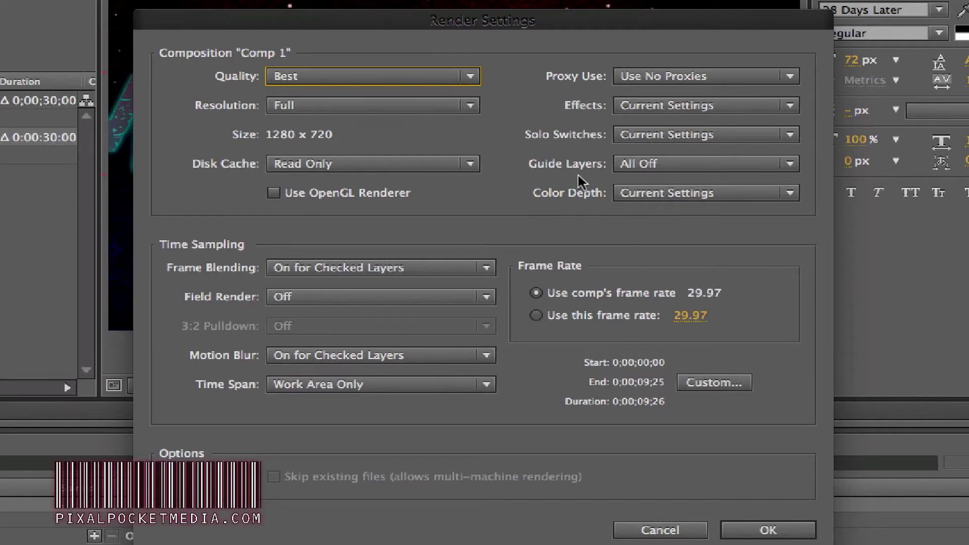
{"action": "left_click", "coordinate": [653, 140]}
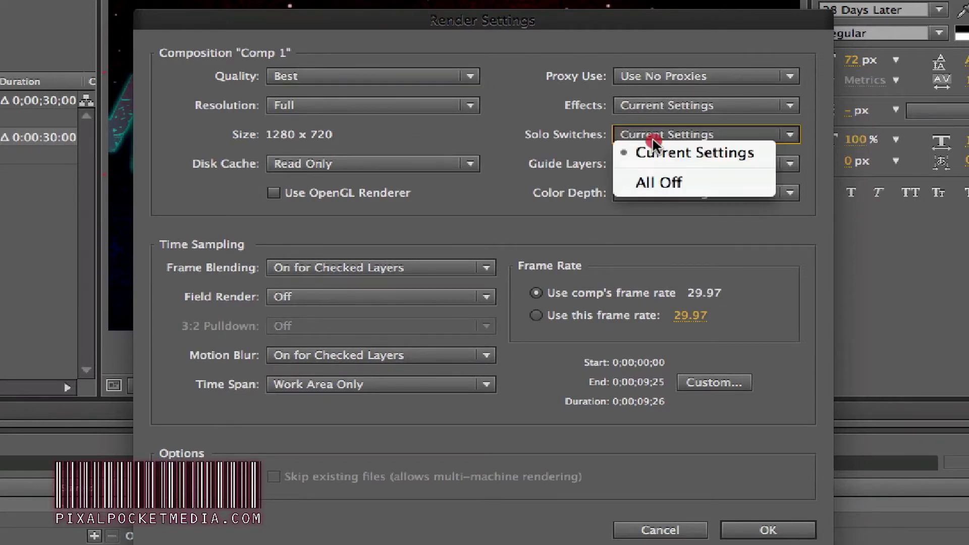
{"action": "left_click", "coordinate": [574, 201]}
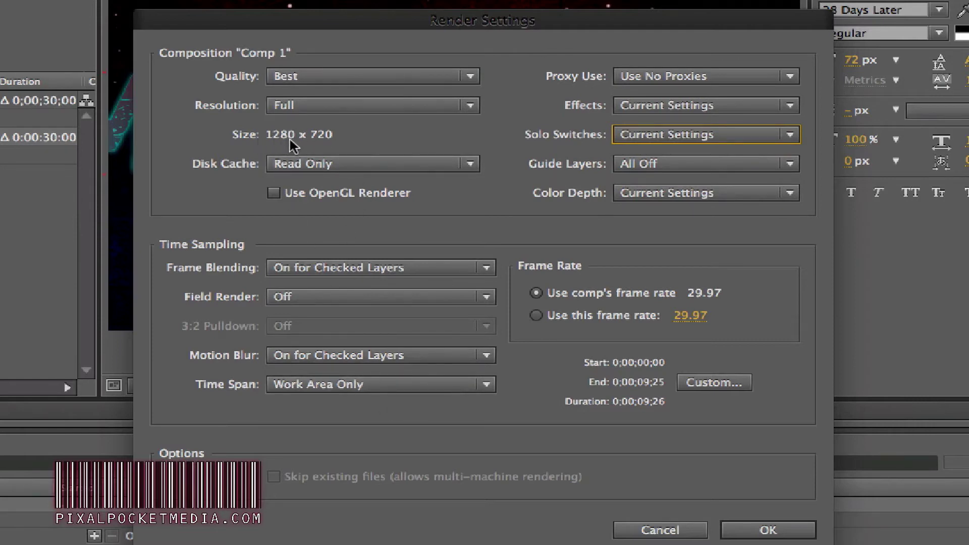
{"action": "left_click", "coordinate": [346, 106]}
{"action": "left_click", "coordinate": [343, 102]}
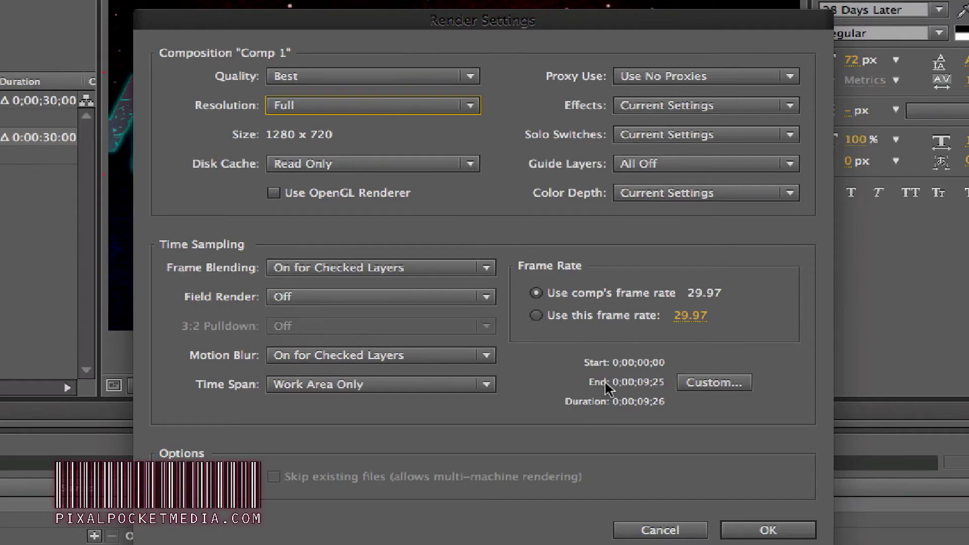
Step: Reposition the Render Settings dialog to reveal the time sampling section
{"action": "left_click_drag", "start_coordinate": [663, 21], "coordinate": [959, 475]}
{"action": "left_click_drag", "start_coordinate": [828, 474], "coordinate": [964, 400]}
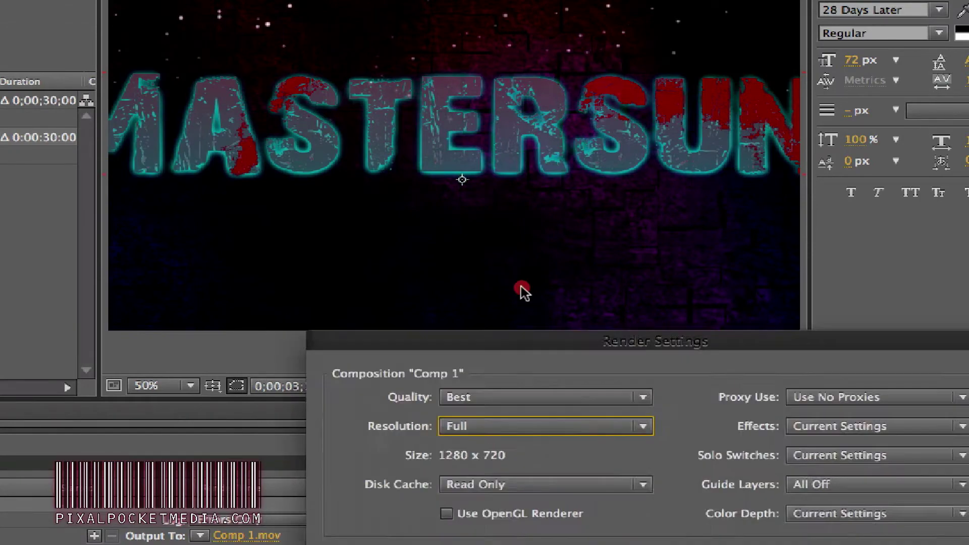
{"action": "left_click_drag", "start_coordinate": [549, 308], "coordinate": [290, 102]}
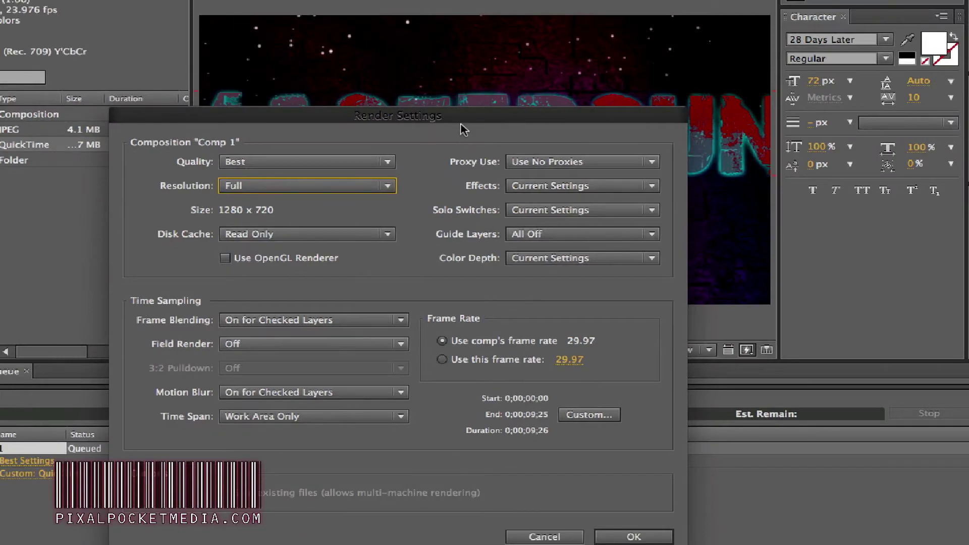
Step: Set a custom render time span from 0;00;00;00 ending at 0;00;10;00
{"action": "left_click_drag", "start_coordinate": [460, 118], "coordinate": [478, 55]}
{"action": "left_click", "coordinate": [607, 352]}
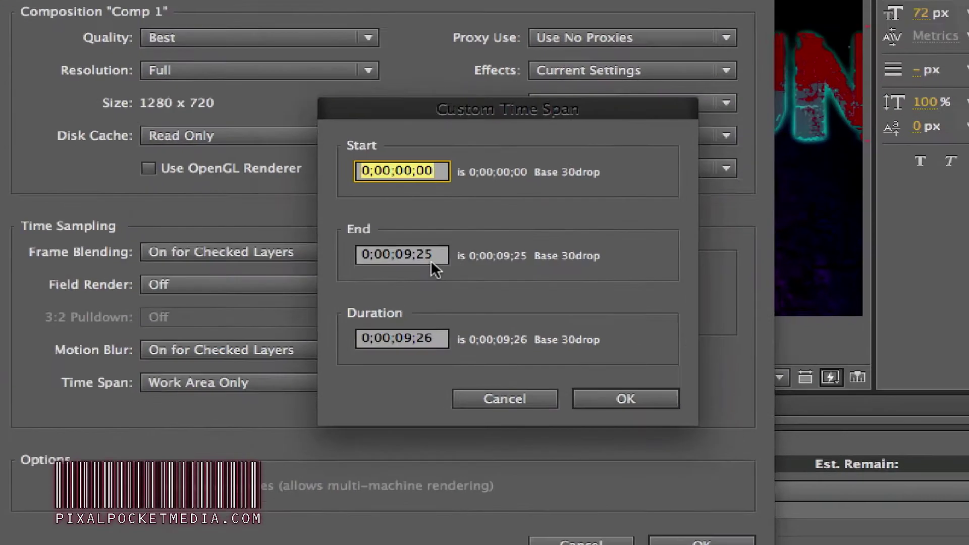
{"action": "left_click", "coordinate": [451, 260]}
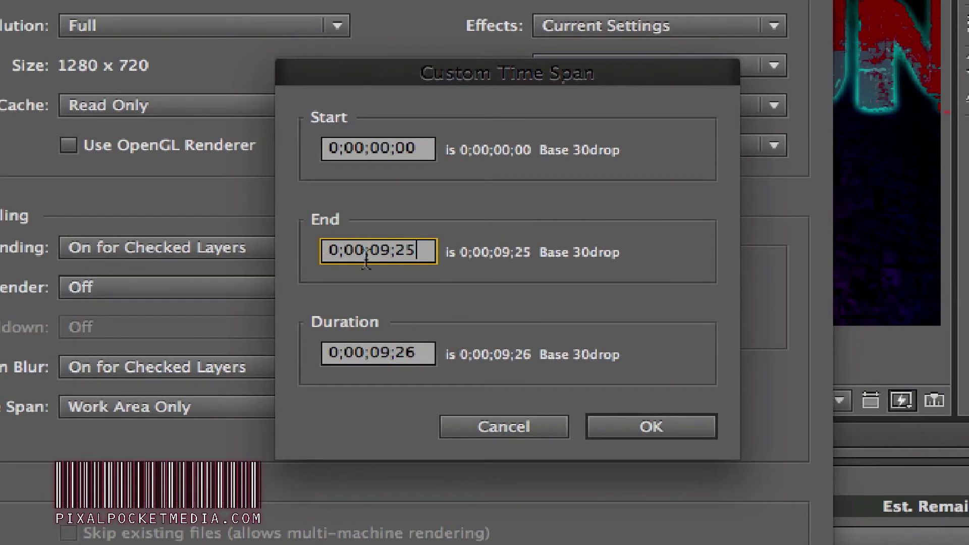
{"action": "key", "text": "BackSpace"}
{"action": "key", "text": "BackSpace"}
{"action": "type", "text": "00"}
{"action": "left_click", "coordinate": [392, 254]}
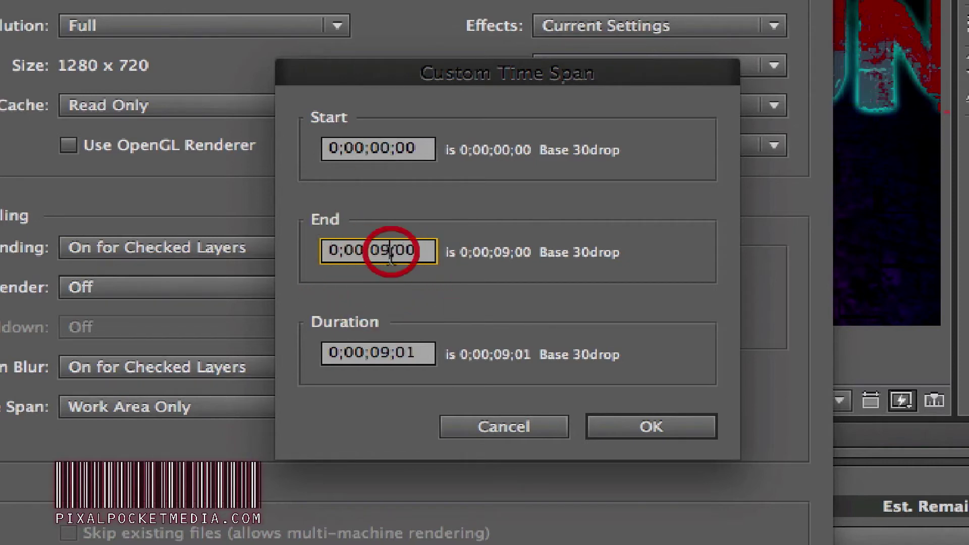
{"action": "key", "text": "Delete"}
{"action": "key", "text": "BackSpace"}
{"action": "type", "text": "10"}
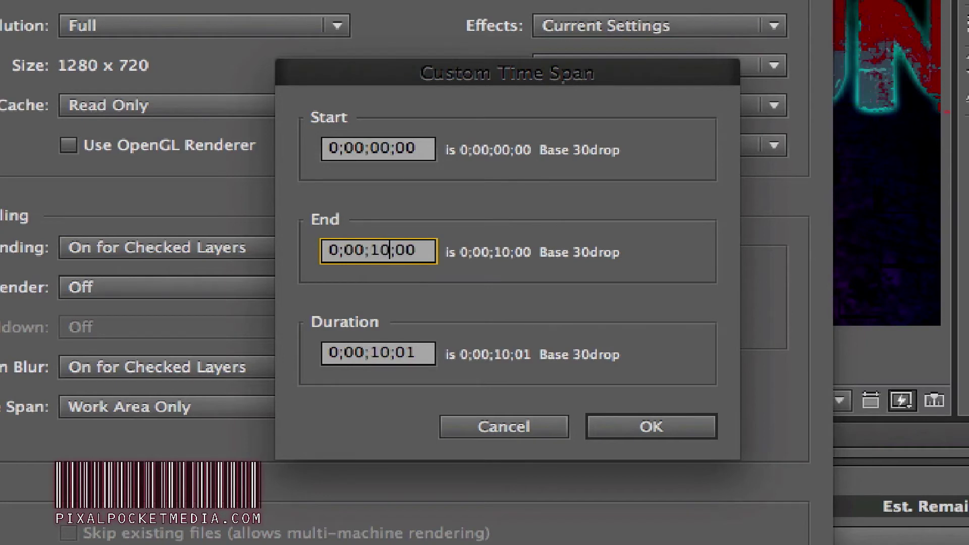
{"action": "left_click", "coordinate": [357, 395]}
Step: Enable the OpenGL renderer and set colour depth to 32 bits per channel
{"action": "left_click", "coordinate": [655, 428]}
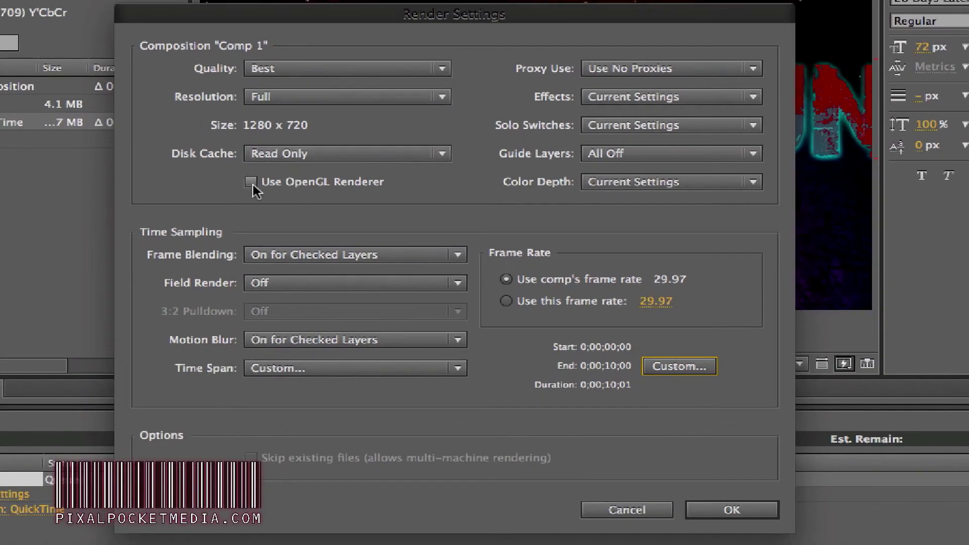
{"action": "left_click", "coordinate": [69, 144]}
{"action": "left_click", "coordinate": [614, 187]}
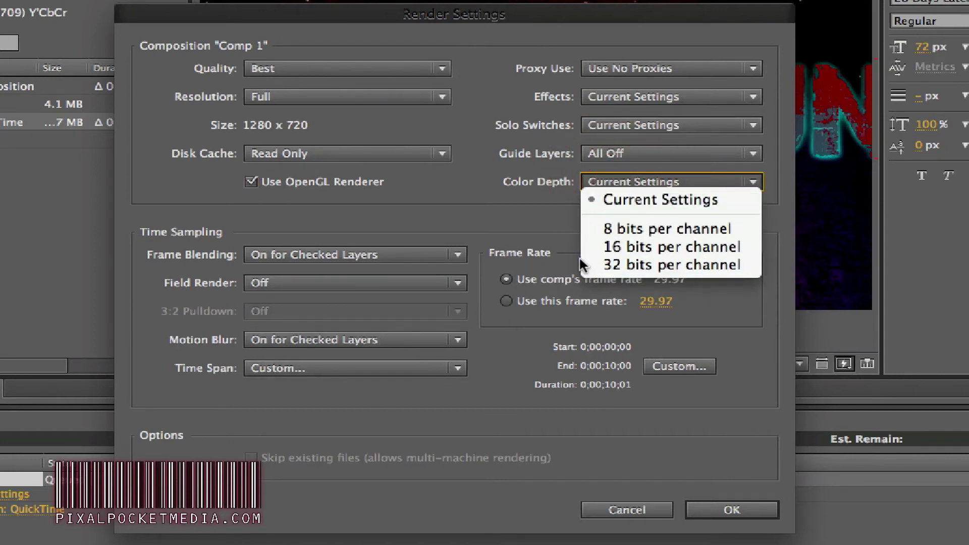
{"action": "left_click", "coordinate": [624, 267]}
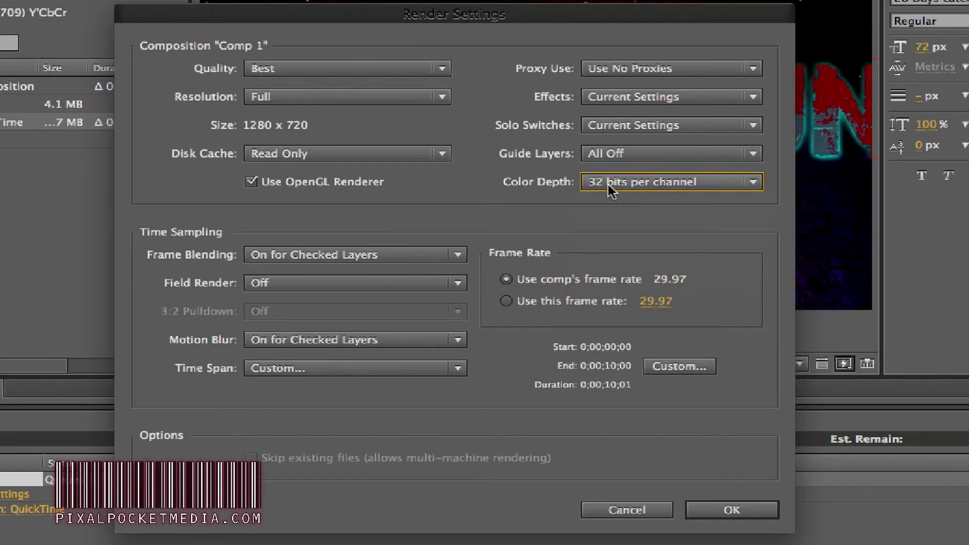
{"action": "left_click", "coordinate": [722, 514]}
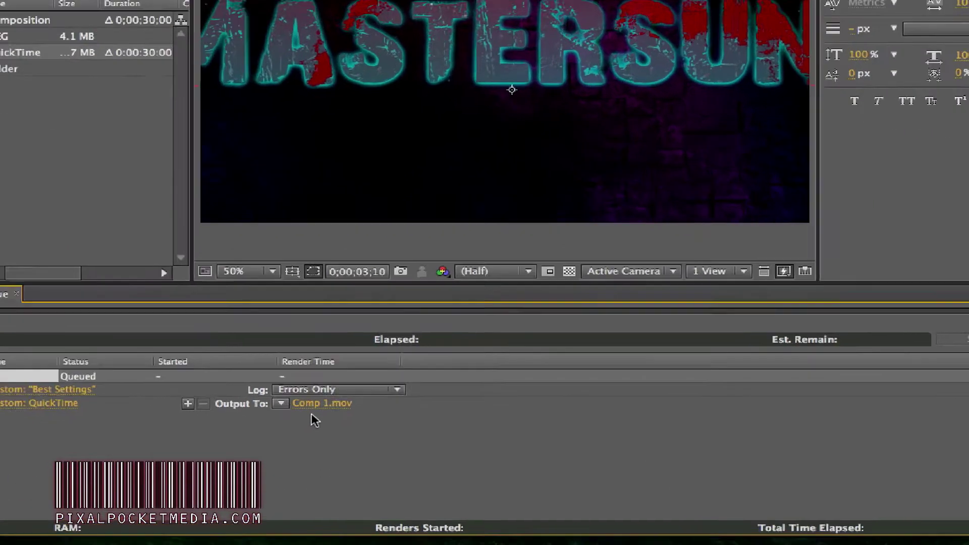
Step: Rename the render output from Comp 1.mov to Tutorial.mov and save
{"action": "left_click", "coordinate": [341, 425]}
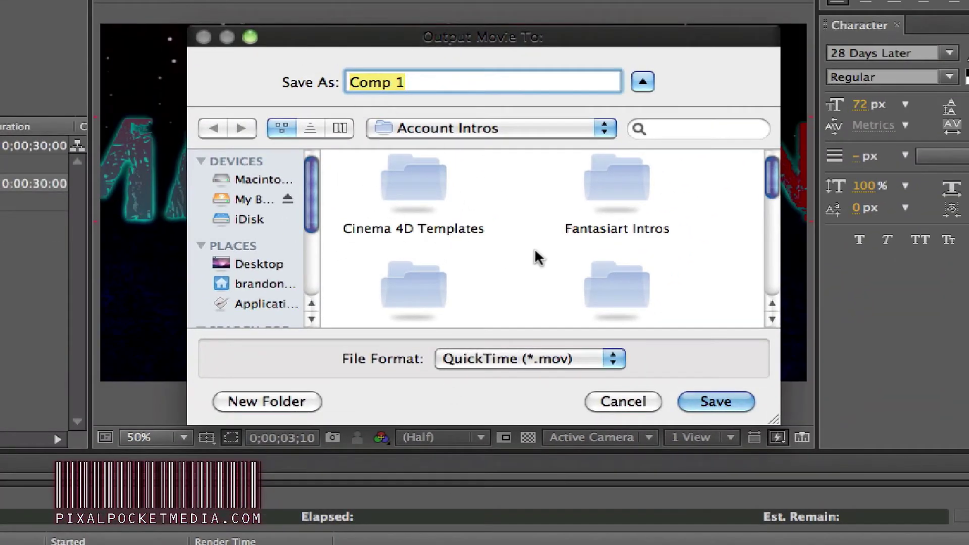
{"action": "key", "text": "BackSpace"}
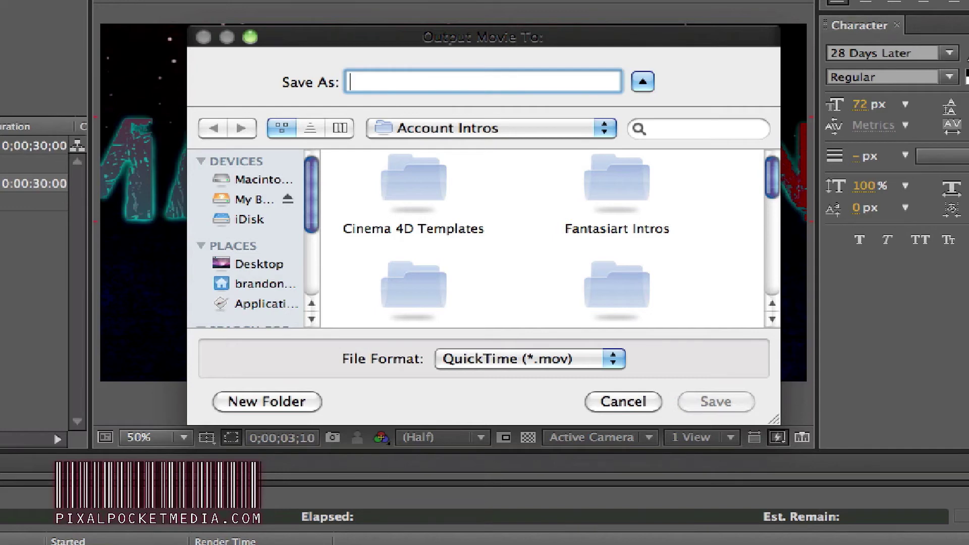
{"action": "type", "text": "Ttutor"}
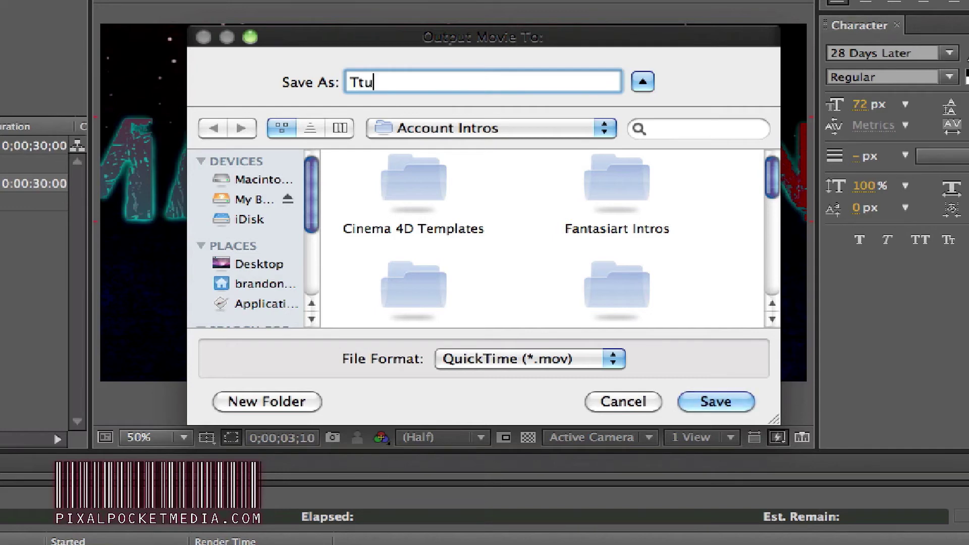
{"action": "key", "text": "BackSpace"}
{"action": "key", "text": "BackSpace"}
{"action": "key", "text": "BackSpace"}
{"action": "key", "text": "BackSpace"}
{"action": "key", "text": "BackSpace"}
{"action": "type", "text": "utorial"}
{"action": "left_click", "coordinate": [711, 402]}
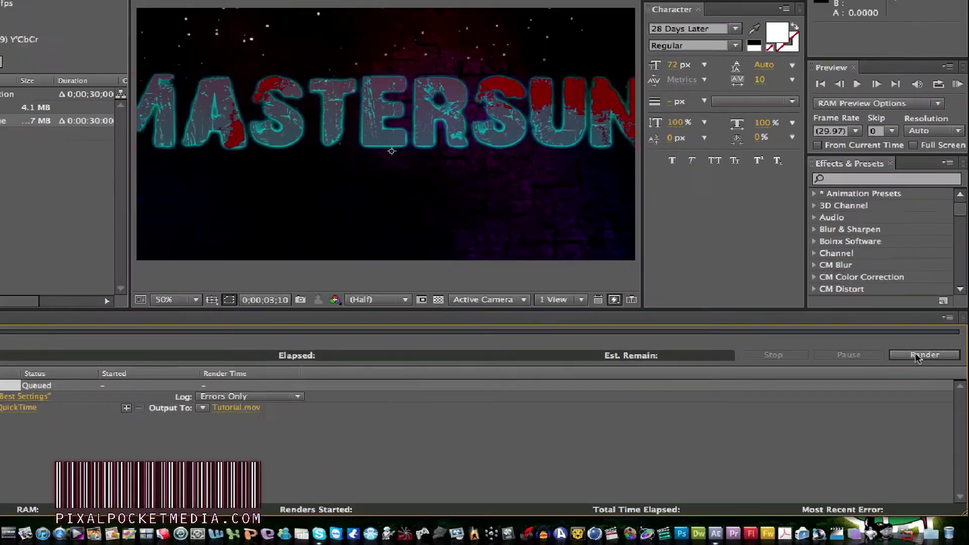
Step: Render Comp 1 to Tutorial.mov and wait until its status reads Done
{"action": "left_click", "coordinate": [924, 381]}
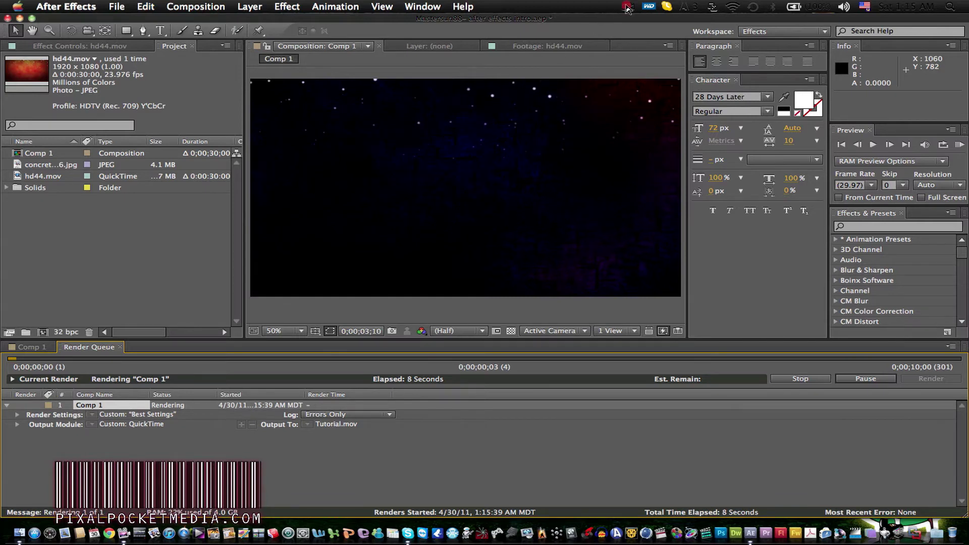
{"action": "left_click", "coordinate": [627, 7]}
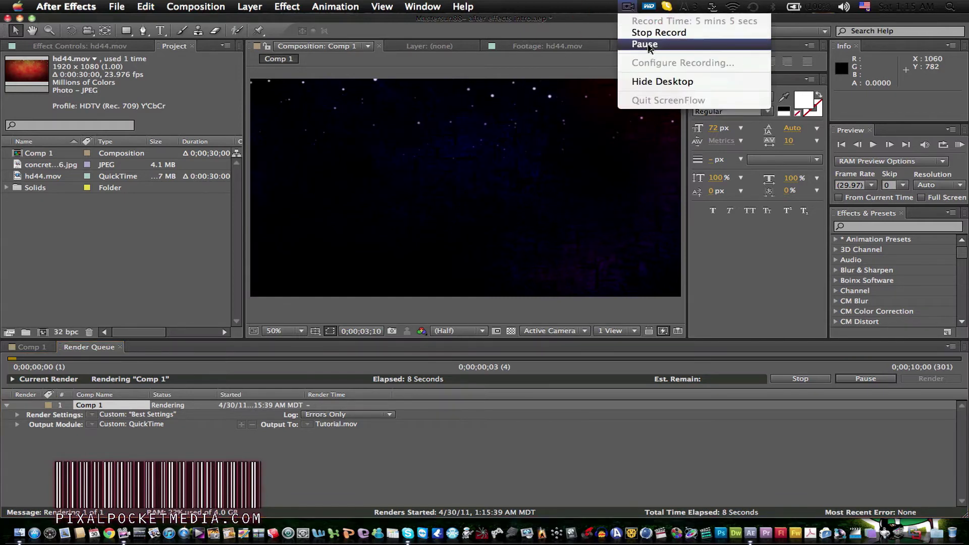
{"action": "left_click", "coordinate": [645, 44]}
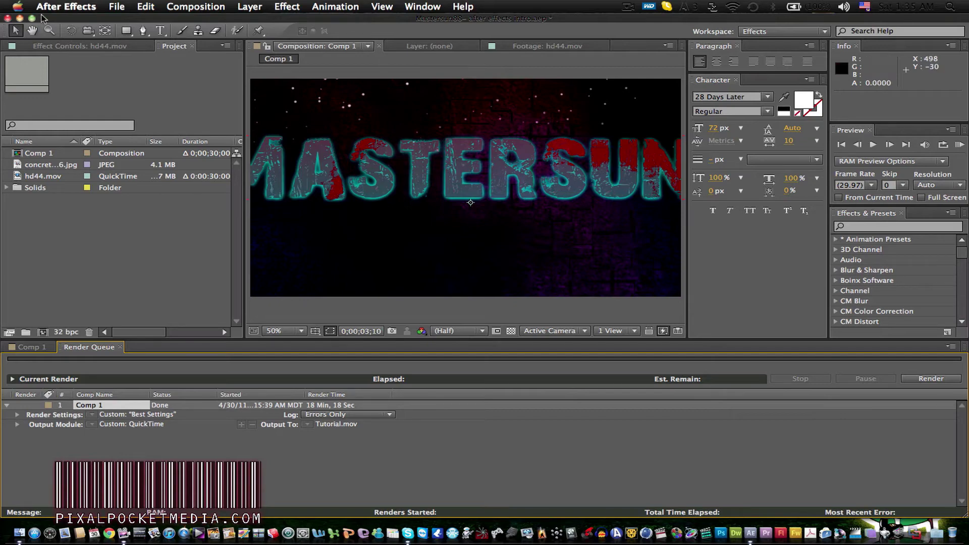
Step: Minimise After Effects and browse from Macintosh HD into My Book's Important Files folder
{"action": "left_click", "coordinate": [19, 19]}
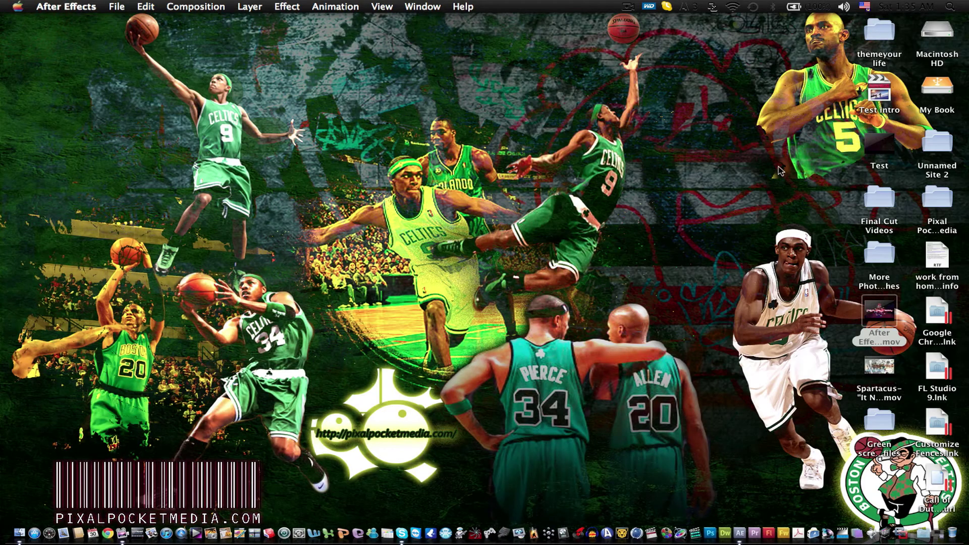
{"action": "double_click", "coordinate": [947, 34]}
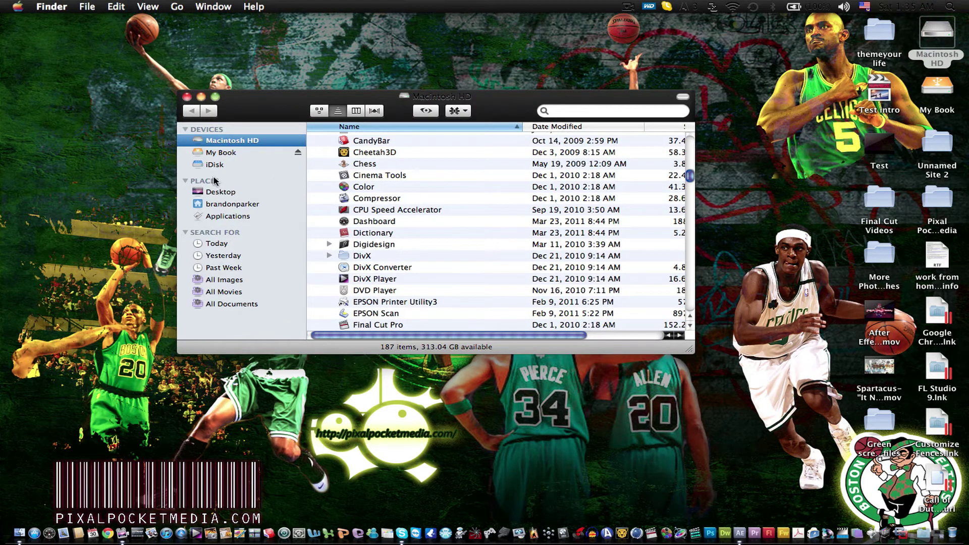
{"action": "left_click", "coordinate": [228, 155]}
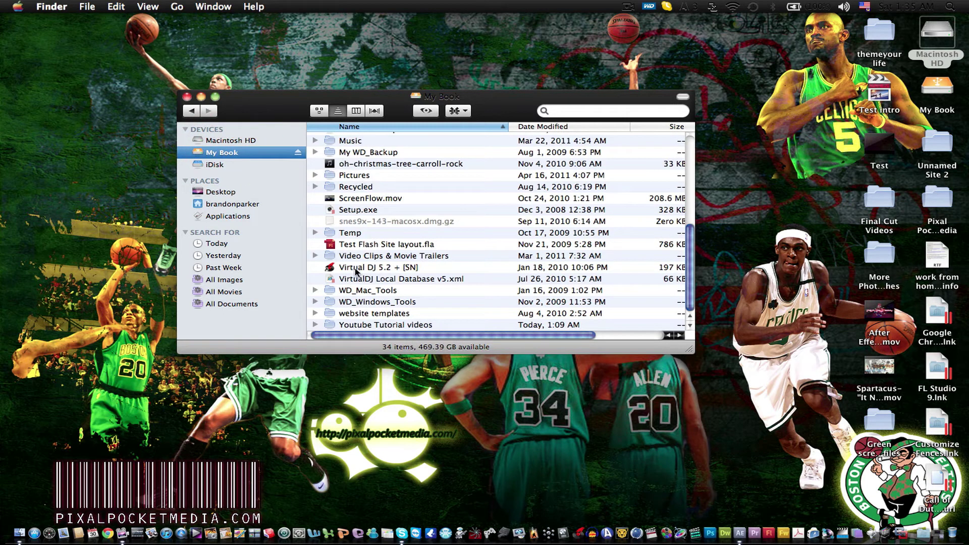
{"action": "scroll", "coordinate": [354, 246], "scroll_direction": "up", "scroll_amount": 6}
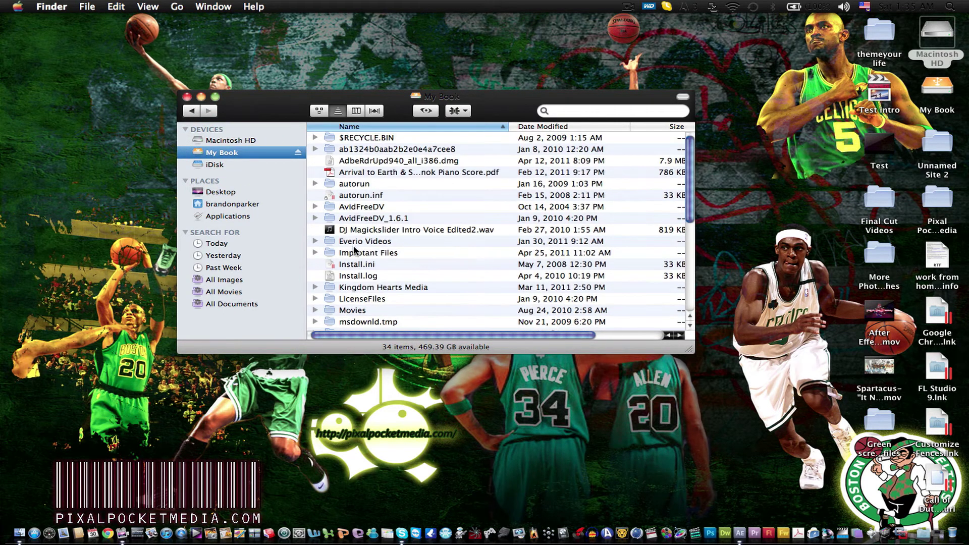
{"action": "double_click", "coordinate": [355, 251]}
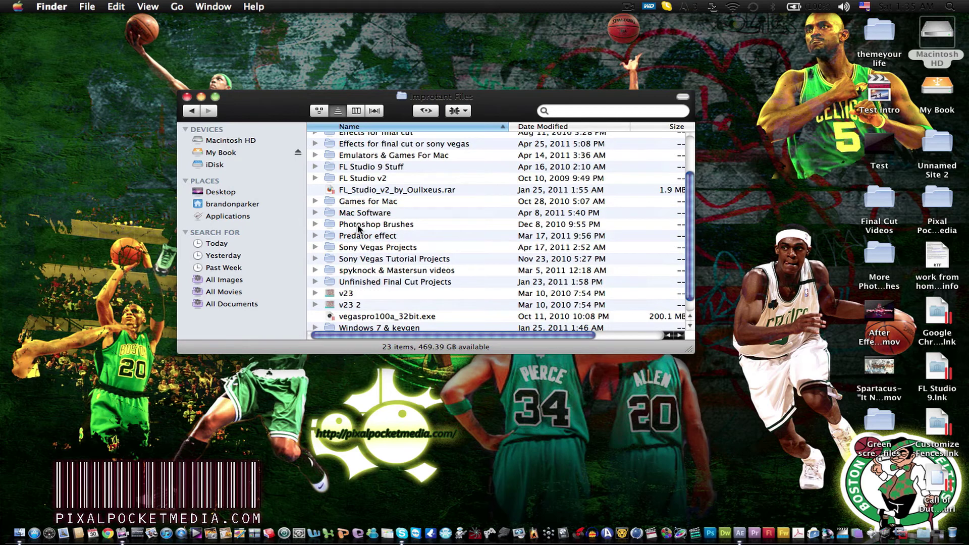
Step: Go through spyknock & Mastersun videos to Account Intros and open Tutorial.mov
{"action": "scroll", "coordinate": [359, 237], "scroll_direction": "down", "scroll_amount": 2}
{"action": "scroll", "coordinate": [362, 286], "scroll_direction": "up", "scroll_amount": 5}
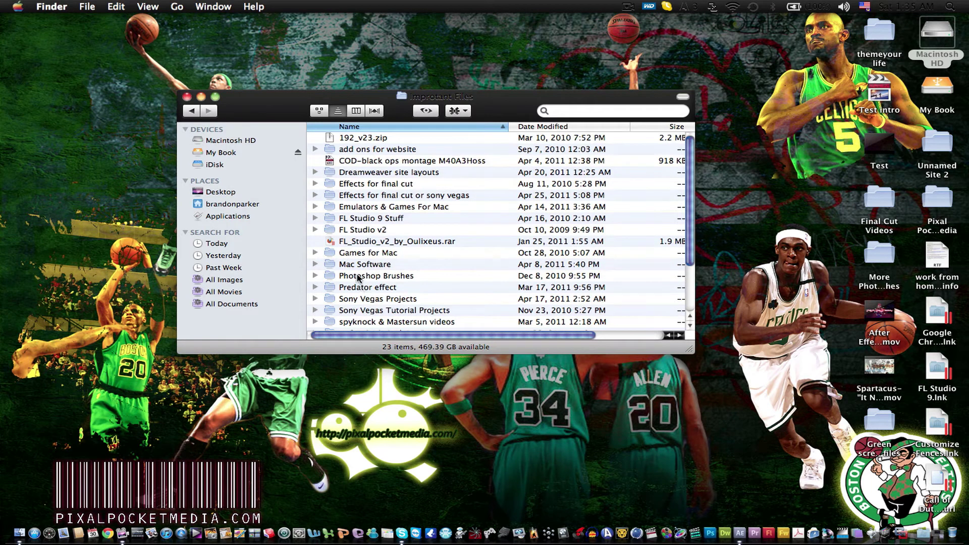
{"action": "scroll", "coordinate": [358, 276], "scroll_direction": "down", "scroll_amount": 3}
{"action": "double_click", "coordinate": [371, 276]}
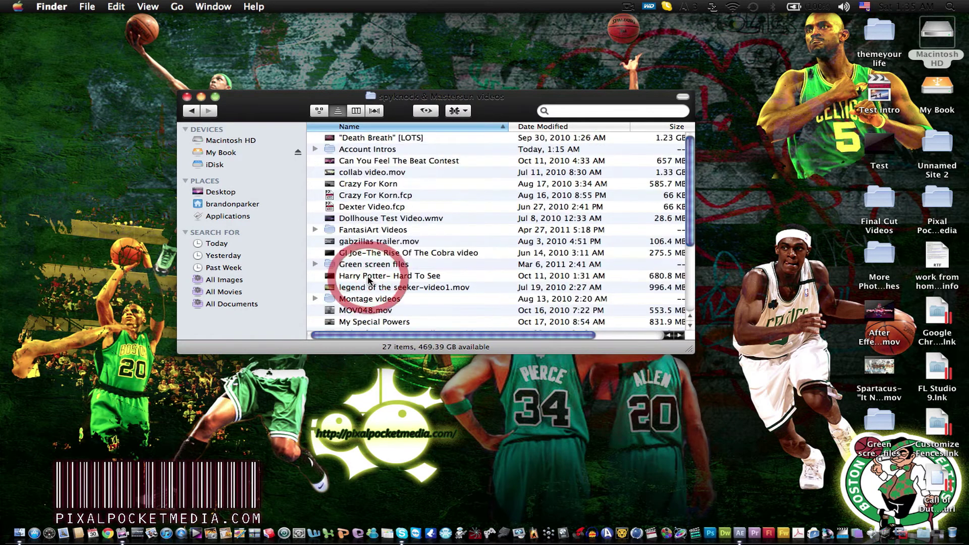
{"action": "double_click", "coordinate": [374, 149]}
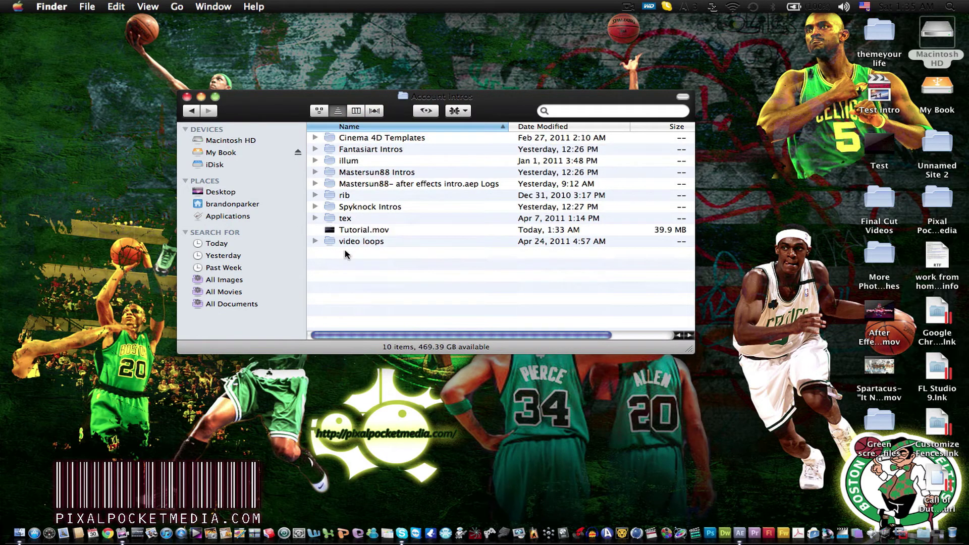
{"action": "left_click", "coordinate": [359, 230]}
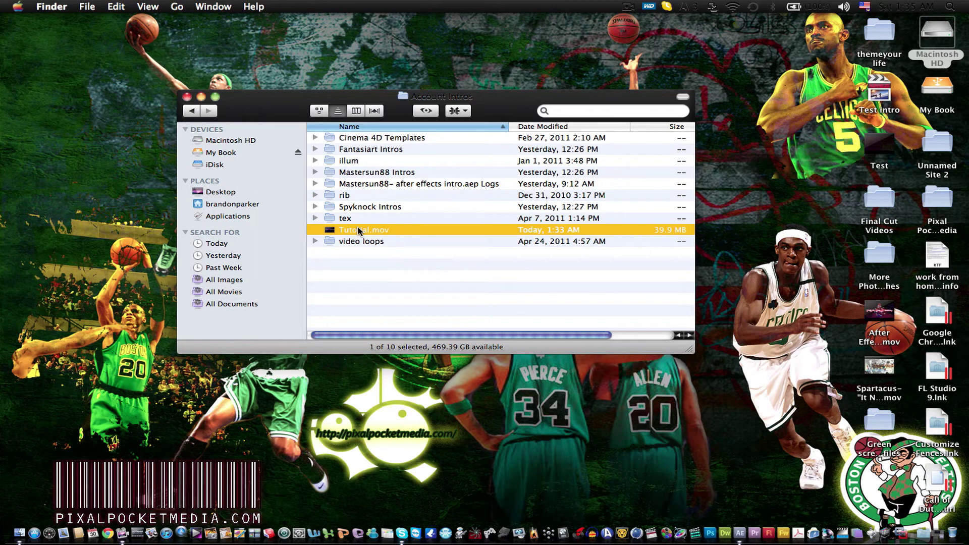
{"action": "double_click", "coordinate": [358, 231]}
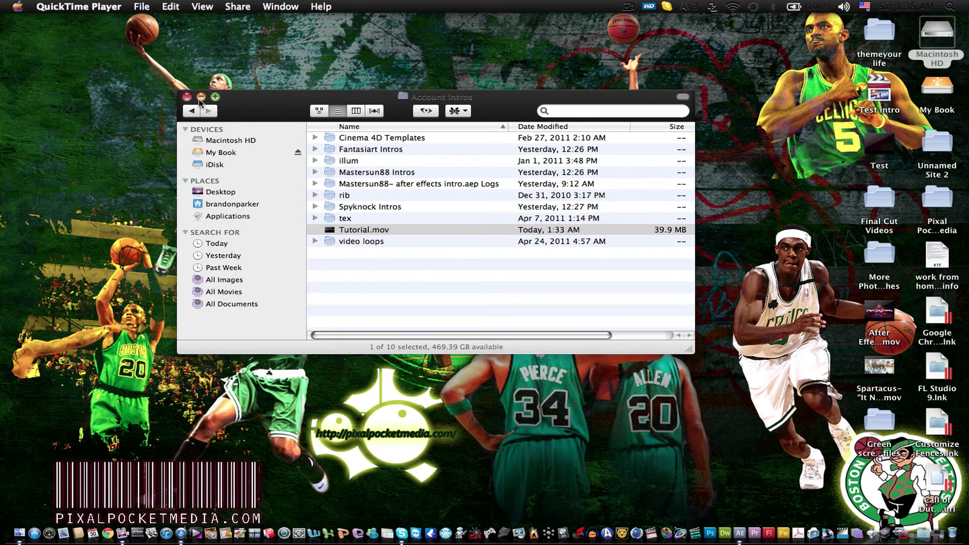
Step: Minimise the Account Intros window, reposition the QuickTime window and play the 10-second Tutorial.mov
{"action": "left_click", "coordinate": [201, 97]}
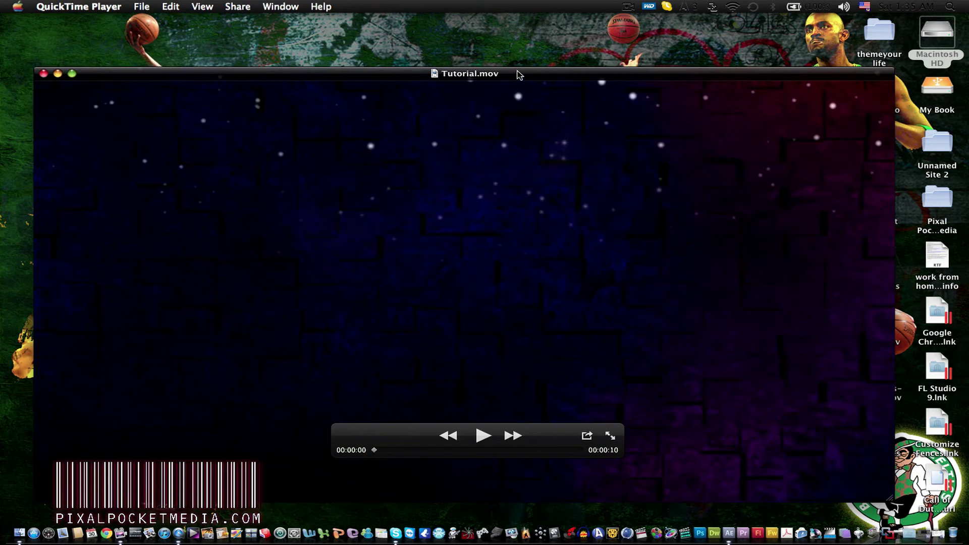
{"action": "left_click_drag", "start_coordinate": [519, 74], "coordinate": [497, 32]}
{"action": "left_click", "coordinate": [462, 392]}
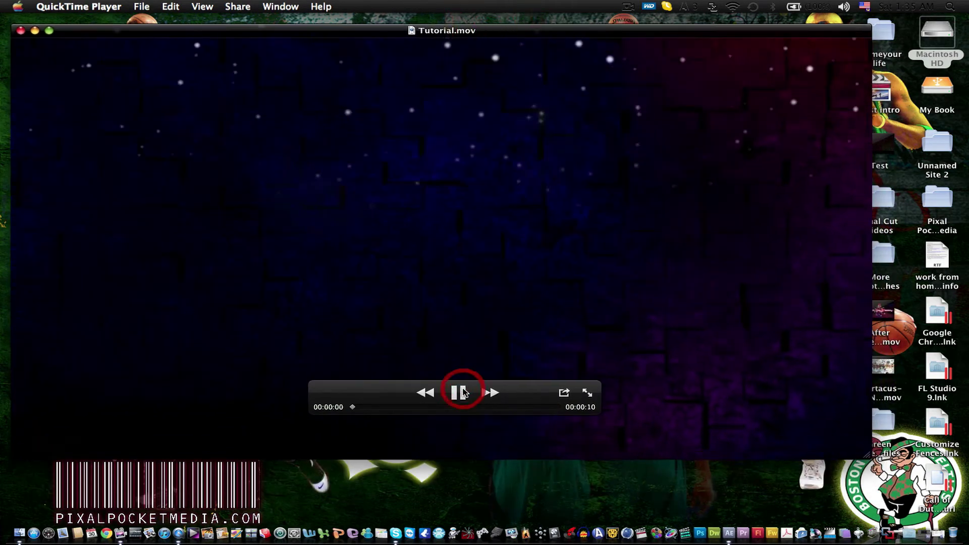